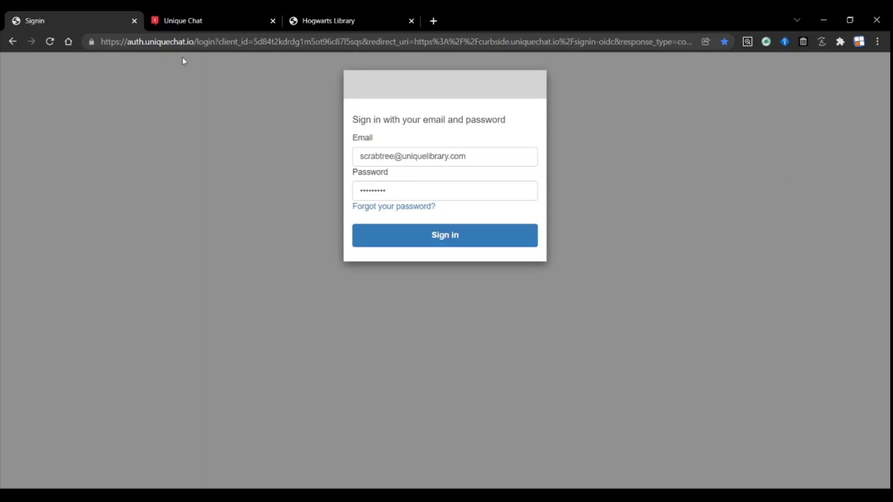
Close the leftover Signin page and set the agent status to Online in Unique Chat
{"action": "left_click", "coordinate": [134, 21]}
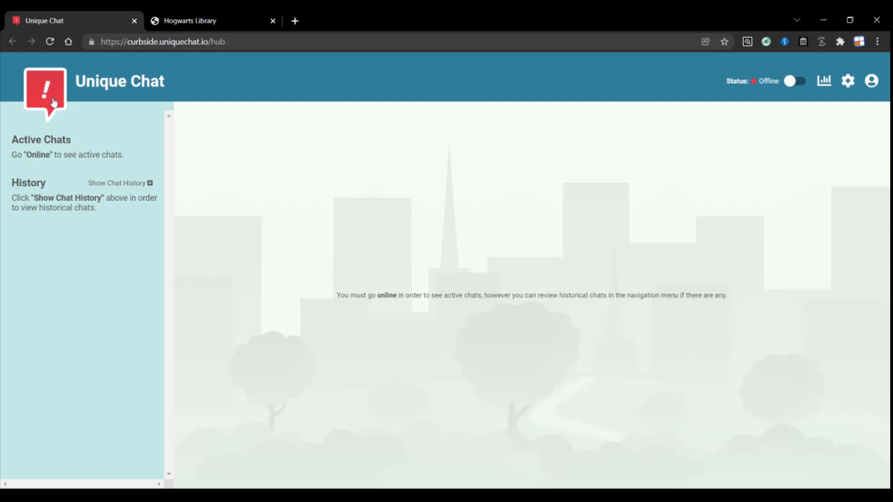
{"action": "left_click", "coordinate": [793, 87]}
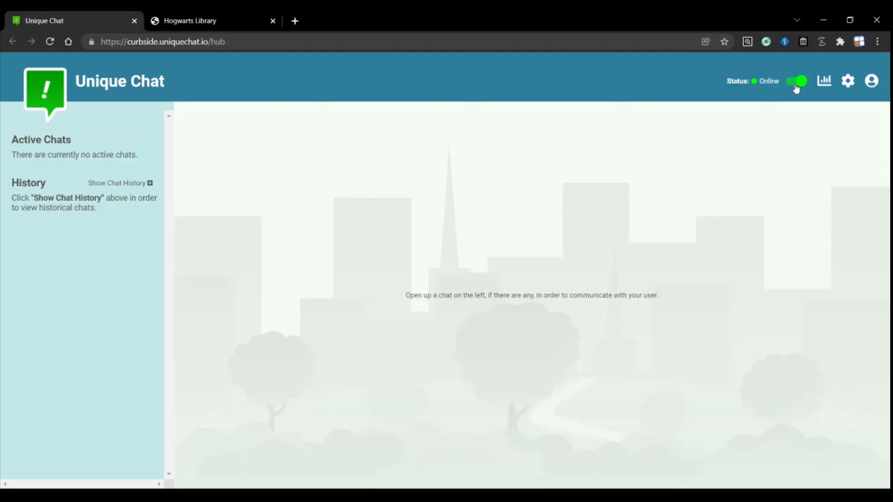
Review the Analytics report for the last 24 hours and close it
{"action": "left_click", "coordinate": [824, 82]}
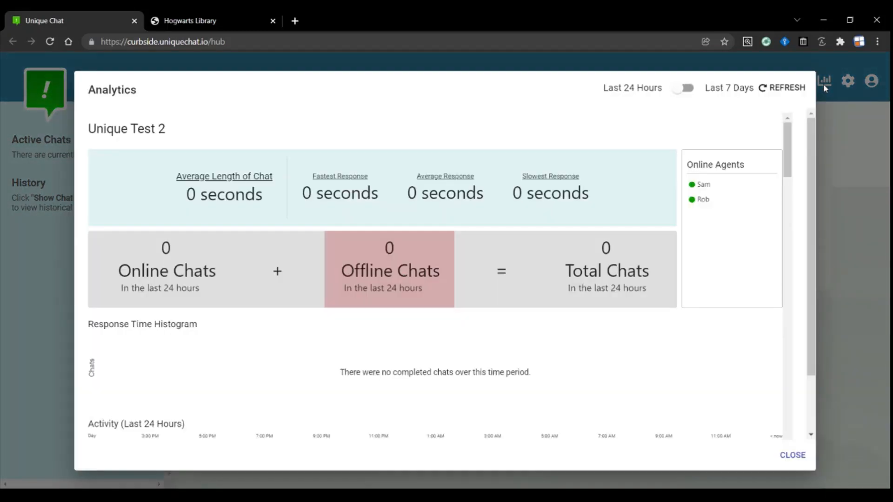
{"action": "left_click", "coordinate": [792, 455]}
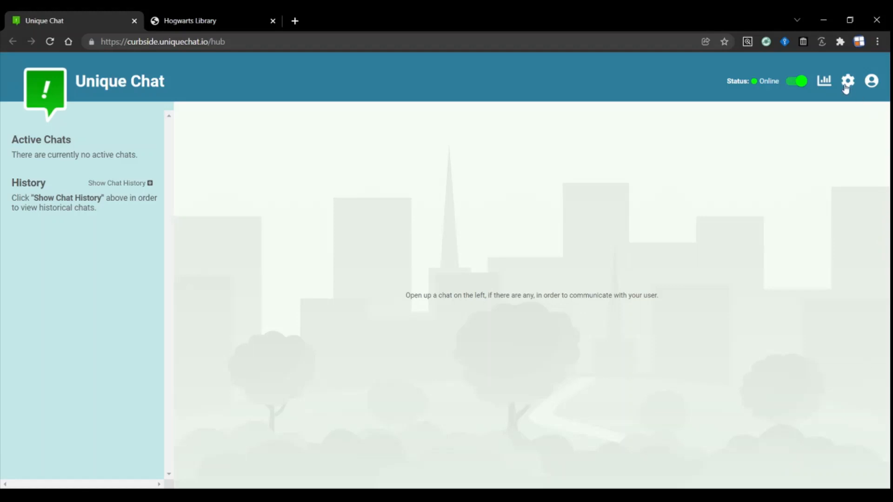
Review the notification sound choices in the Agent Hub Settings and the account's Log Out option
{"action": "left_click", "coordinate": [846, 87]}
{"action": "left_click", "coordinate": [416, 231]}
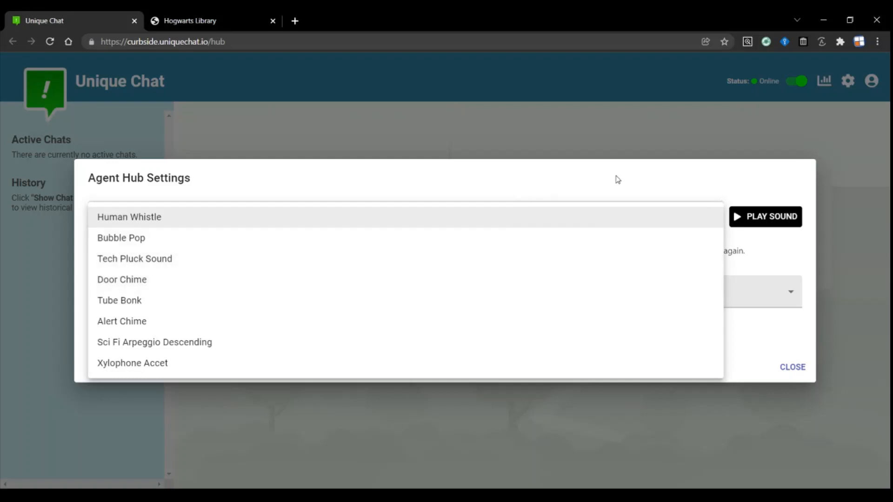
{"action": "left_click", "coordinate": [754, 356]}
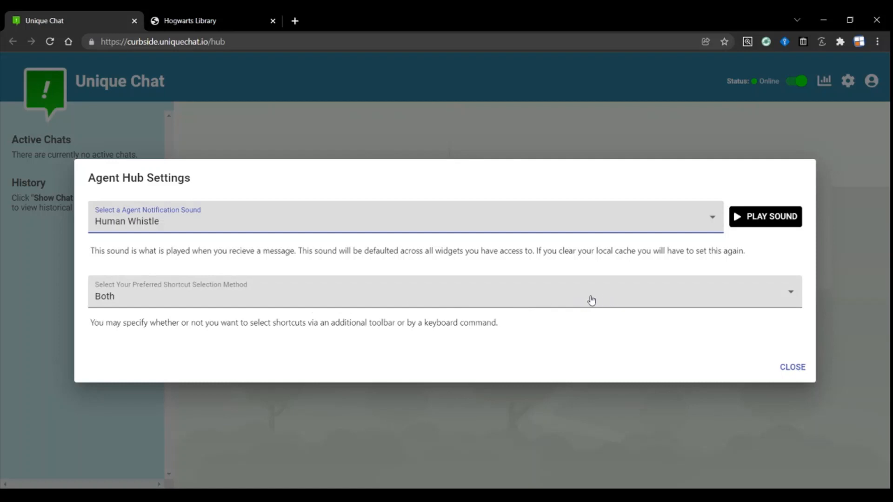
{"action": "left_click", "coordinate": [793, 367]}
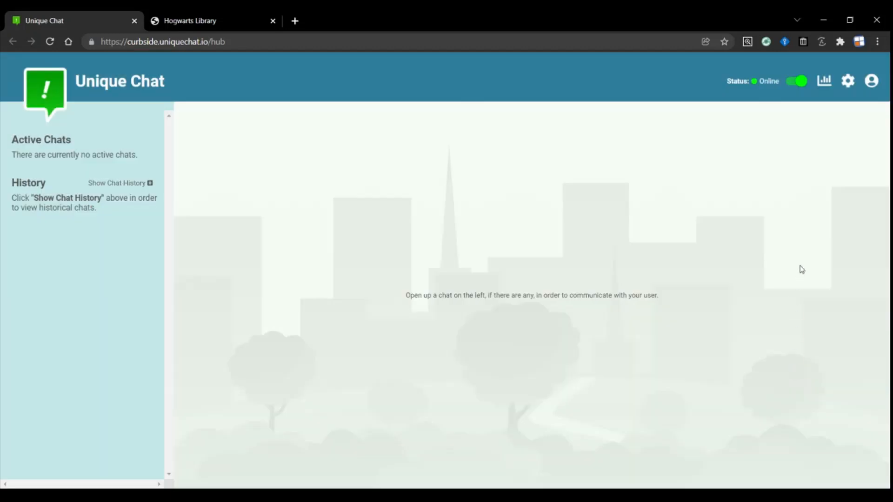
{"action": "left_click", "coordinate": [871, 82]}
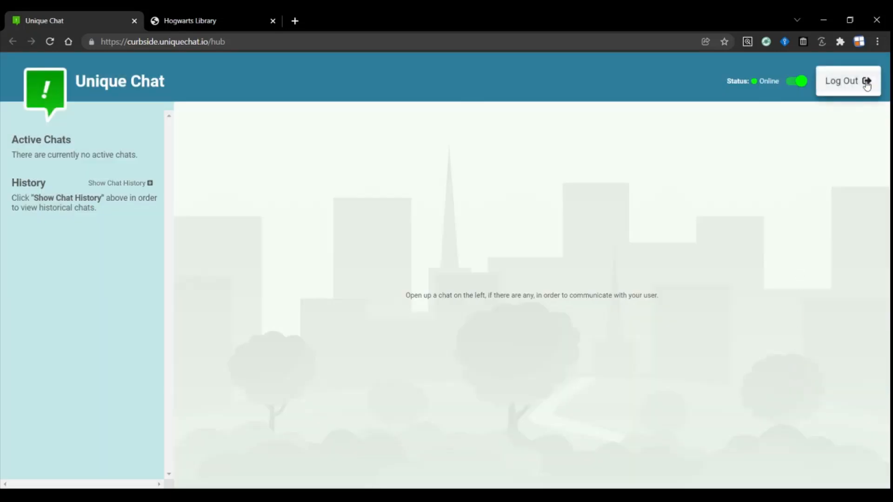
{"action": "left_click", "coordinate": [700, 138]}
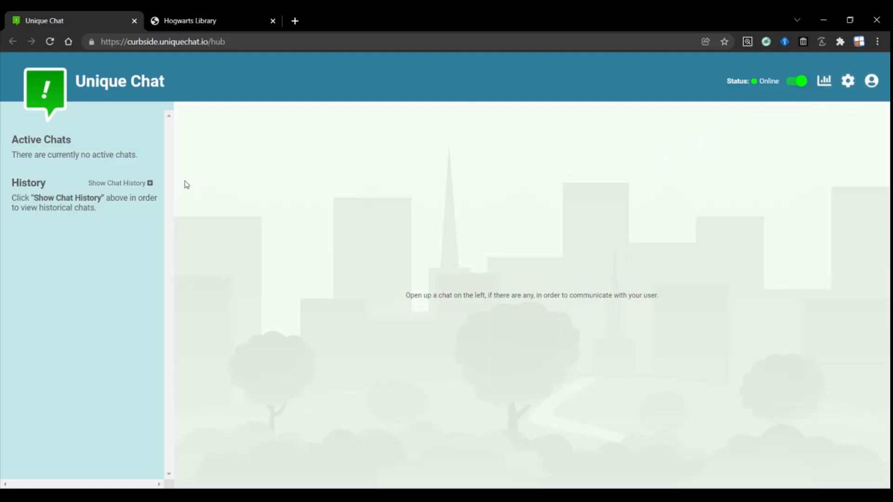
Switch to the Hogwarts Library page, reload it and open its Curbside Pickup chat widget
{"action": "left_click", "coordinate": [208, 23]}
{"action": "left_click", "coordinate": [50, 42]}
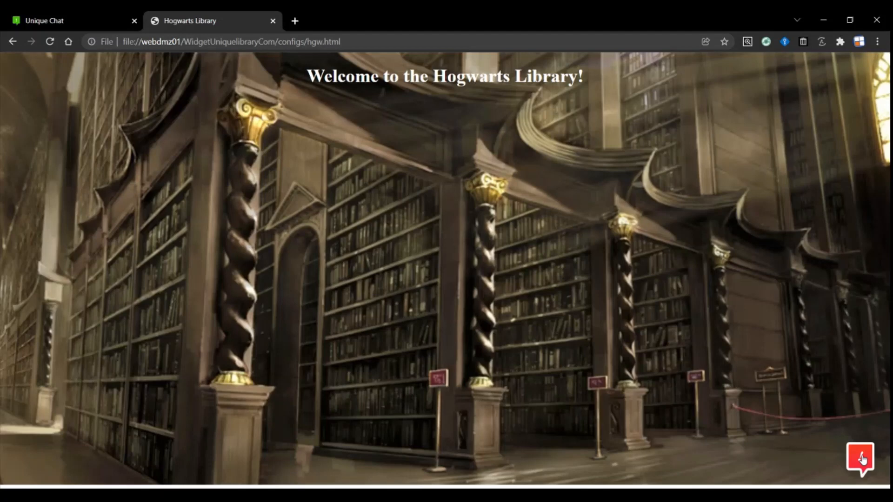
{"action": "left_click", "coordinate": [861, 460]}
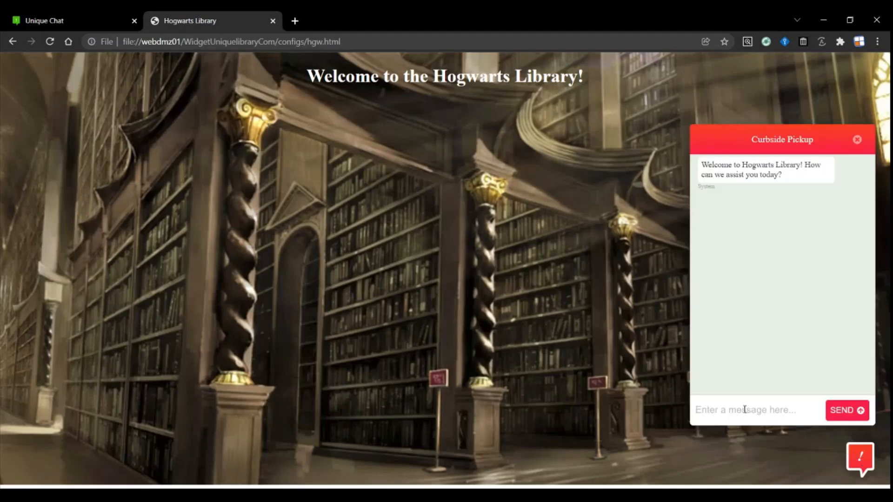
As the patron, send the question "What are your hours?" and answer the follow-up with the patron's first name
{"action": "type", "text": "What are you"}
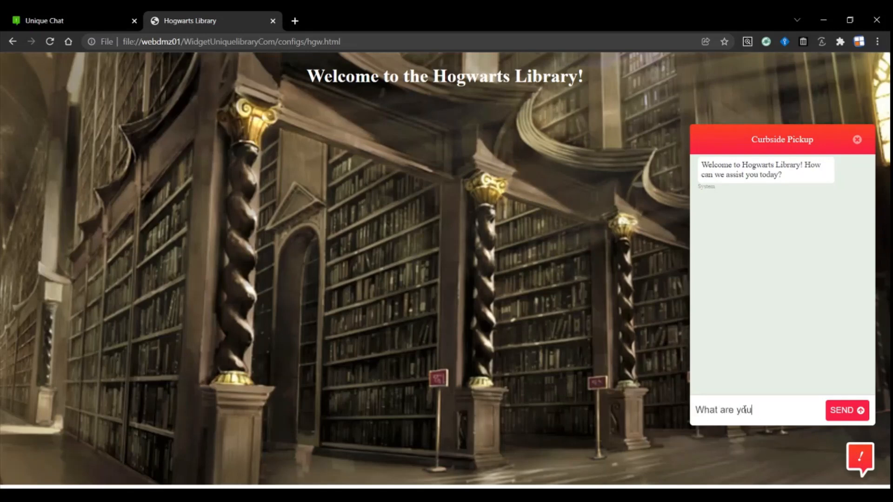
{"action": "type", "text": "r hours?"}
{"action": "key", "text": "Return"}
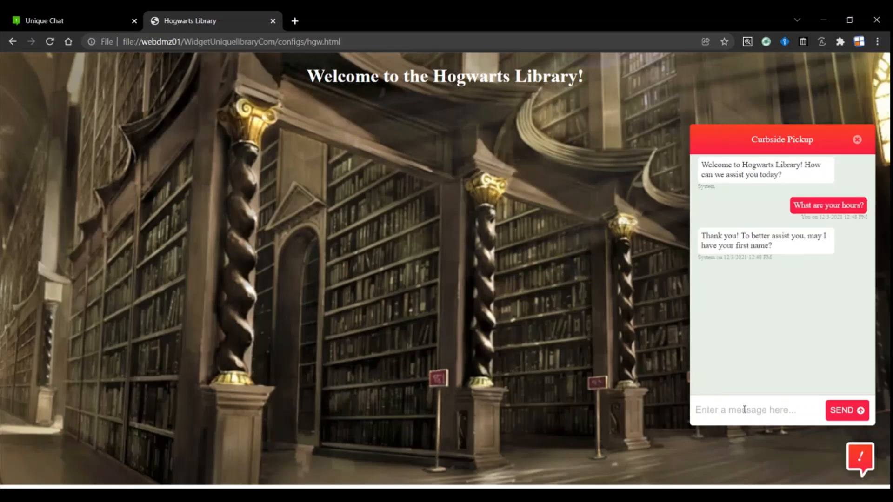
{"action": "type", "text": "Ron"}
{"action": "key", "text": "Return"}
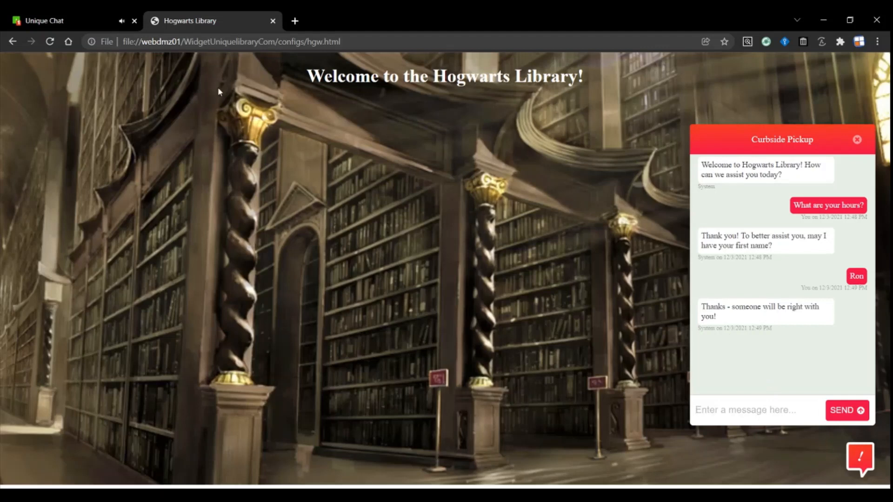
Switch to Unique Chat and open the new web chat from the Hogwarts School of Wizardry Library
{"action": "left_click", "coordinate": [57, 24]}
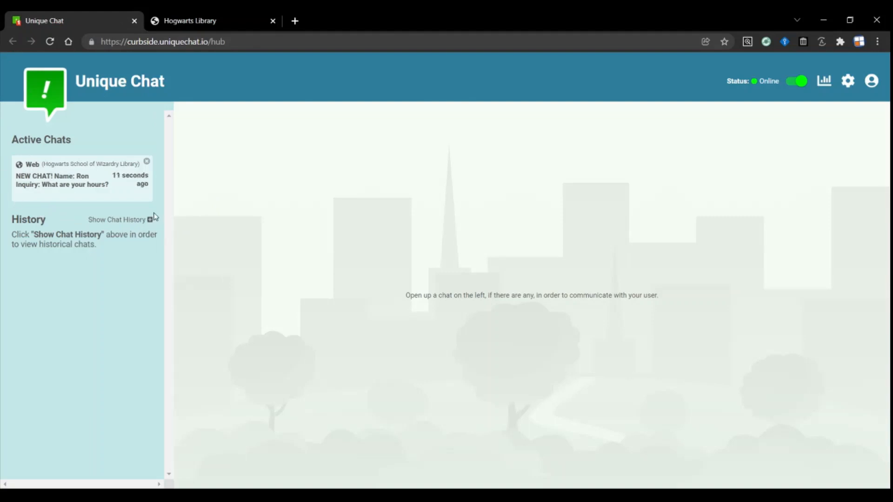
{"action": "left_click", "coordinate": [59, 190]}
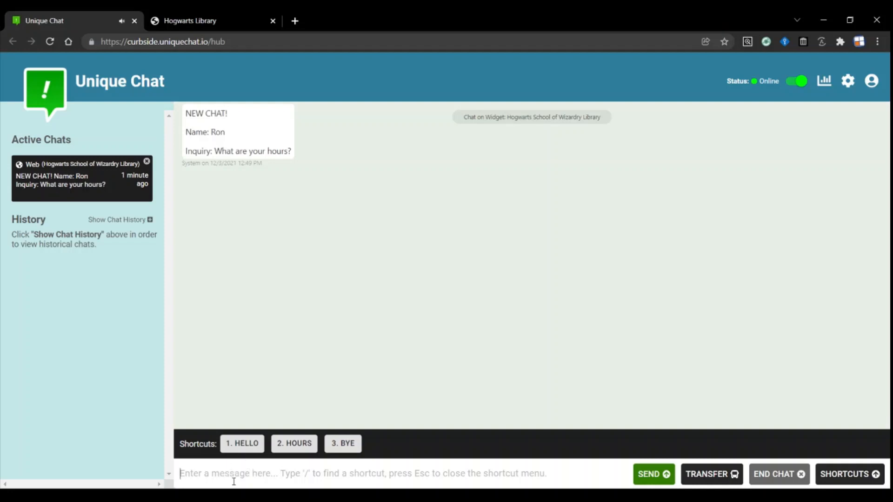
{"action": "type", "text": "Hi!"}
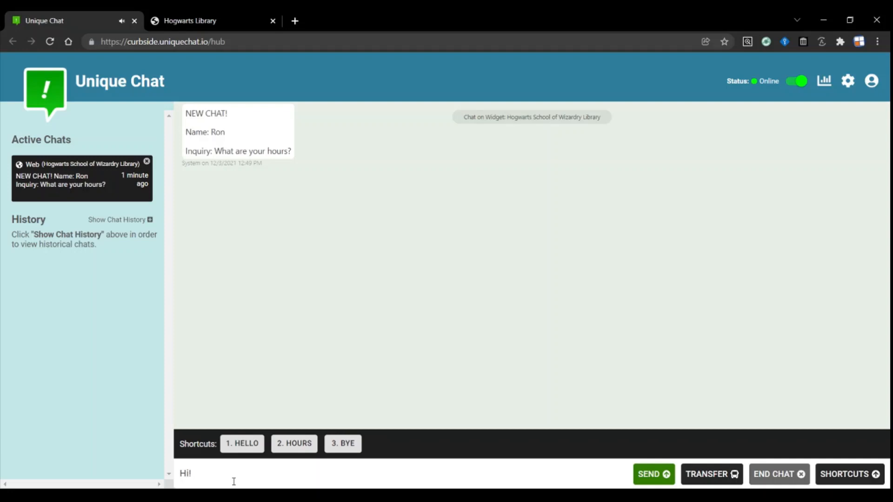
{"action": "key", "text": "BackSpace"}
{"action": "key", "text": "BackSpace"}
{"action": "key", "text": "BackSpace"}
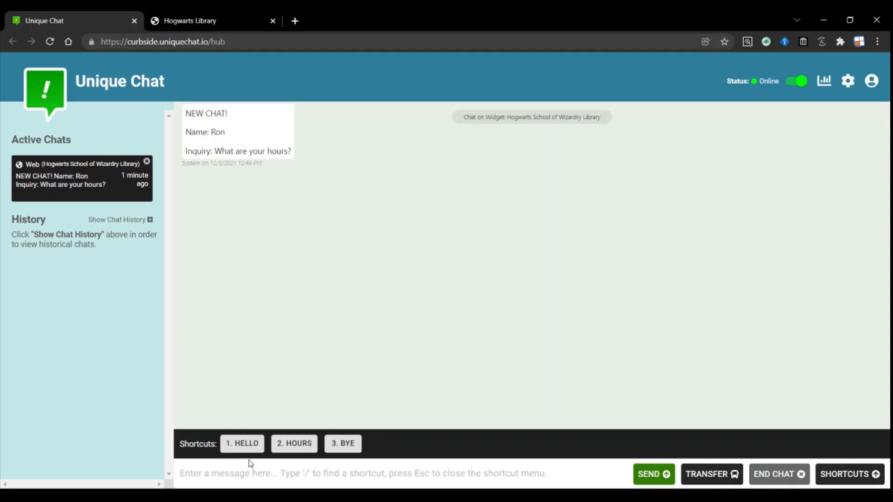
Reply to the patron with the Hello shortcut message and check it in the Hogwarts Library chat widget
{"action": "left_click", "coordinate": [243, 445]}
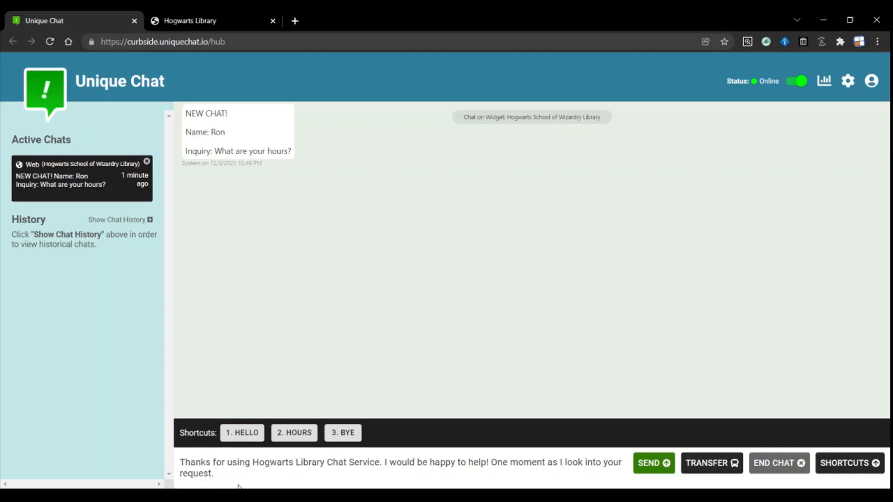
{"action": "key", "text": "Return"}
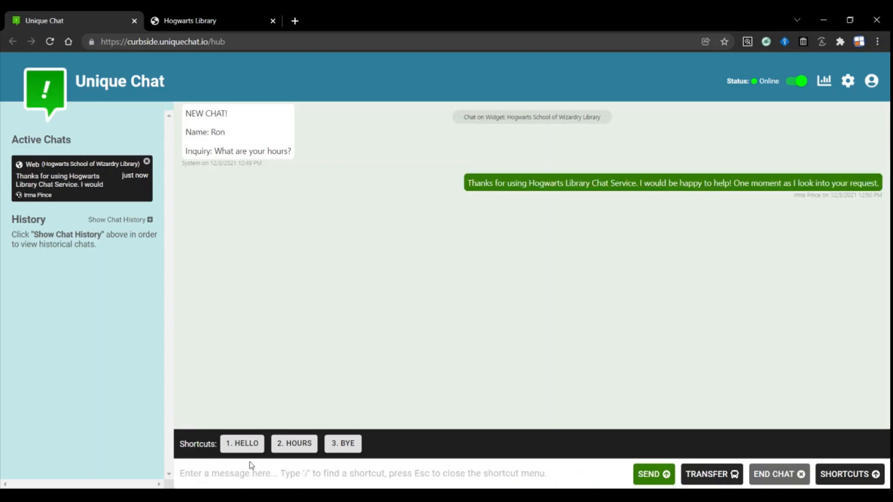
{"action": "left_click", "coordinate": [193, 22]}
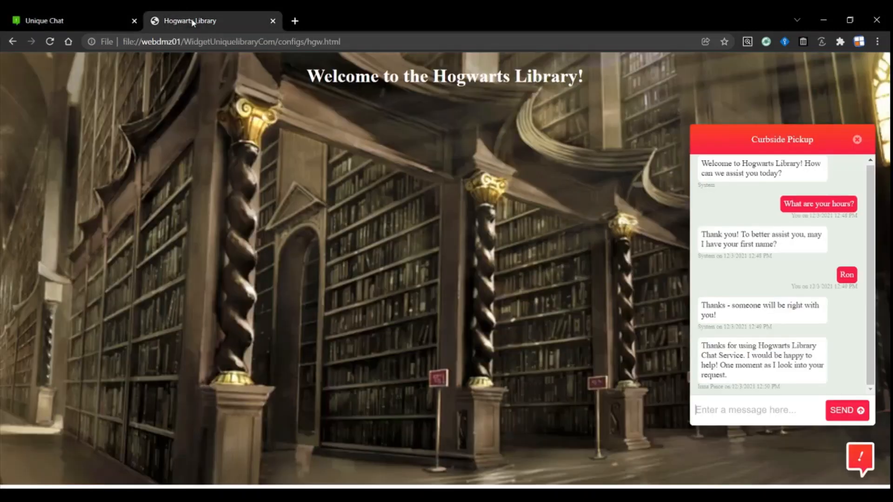
Return to Unique Chat and send the patron the Hours shortcut message
{"action": "left_click", "coordinate": [70, 19]}
{"action": "left_click", "coordinate": [294, 445]}
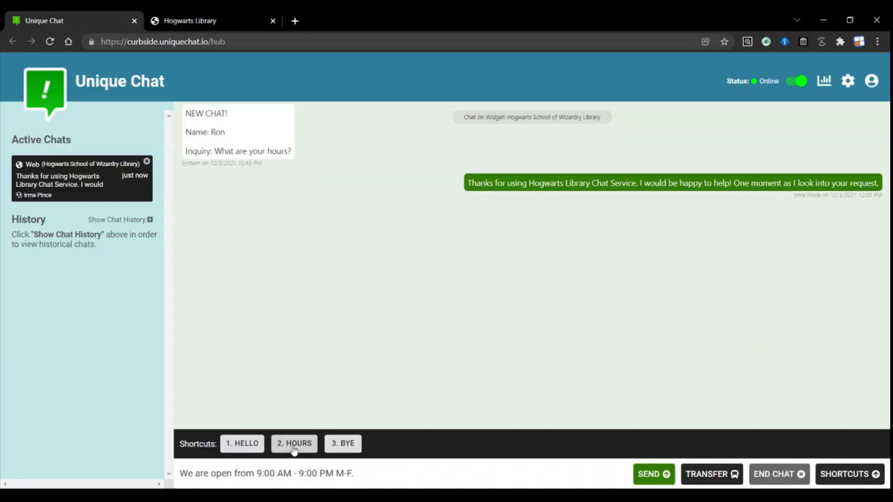
{"action": "key", "text": "Return"}
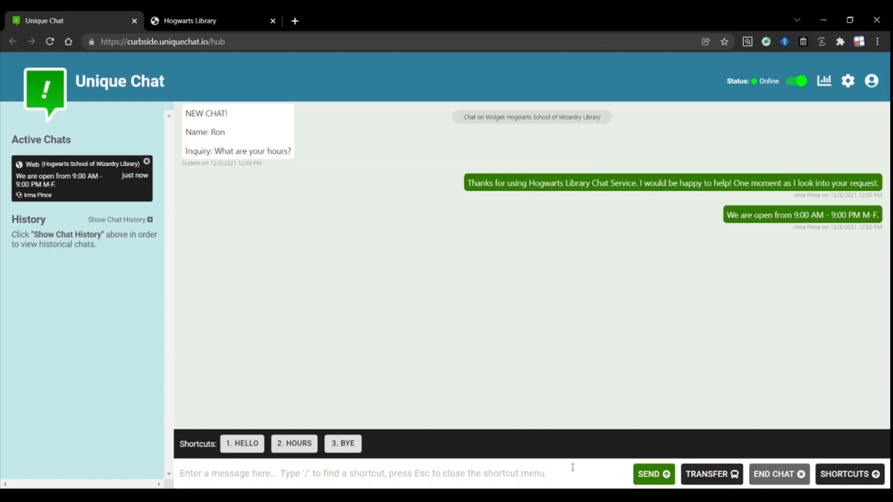
Look through the widgets and agents this chat can be transferred to
{"action": "left_click", "coordinate": [703, 474]}
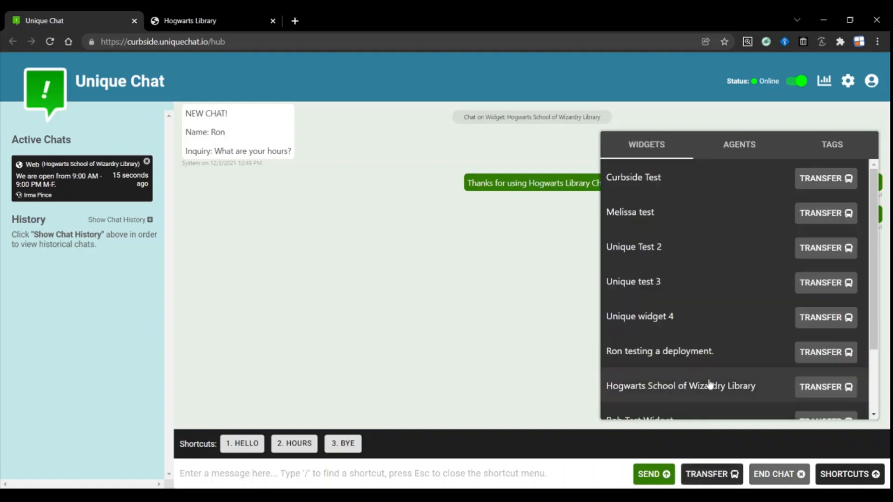
{"action": "scroll", "coordinate": [645, 292], "scroll_direction": "down", "scroll_amount": 2}
{"action": "scroll", "coordinate": [619, 293], "scroll_direction": "up", "scroll_amount": 2}
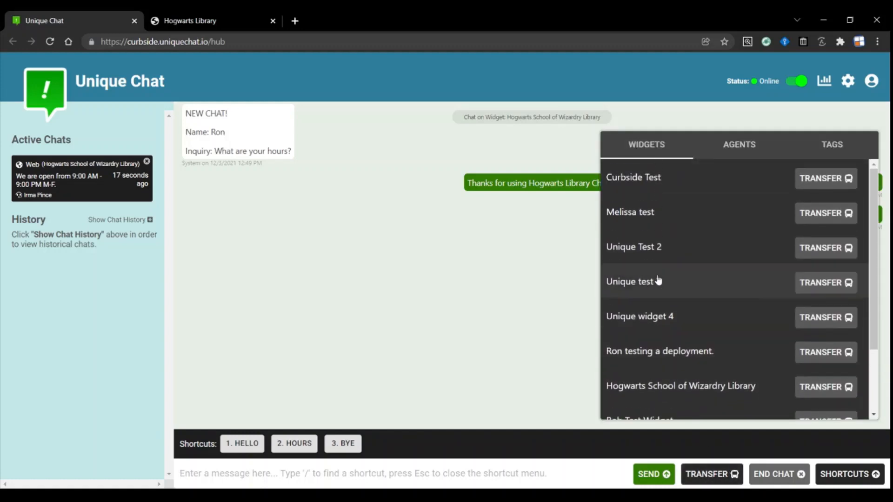
{"action": "left_click", "coordinate": [730, 146]}
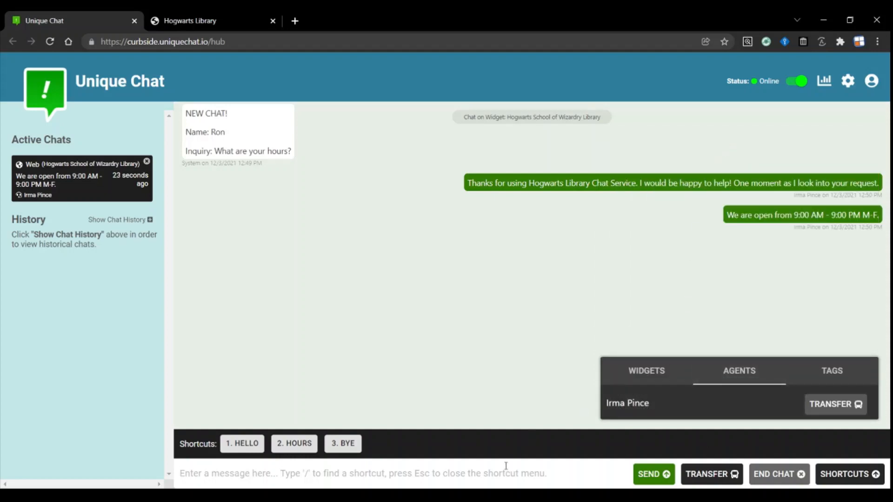
Send the Bye shortcut message to the patron and close the transfer options
{"action": "left_click", "coordinate": [343, 443]}
{"action": "key", "text": "Return"}
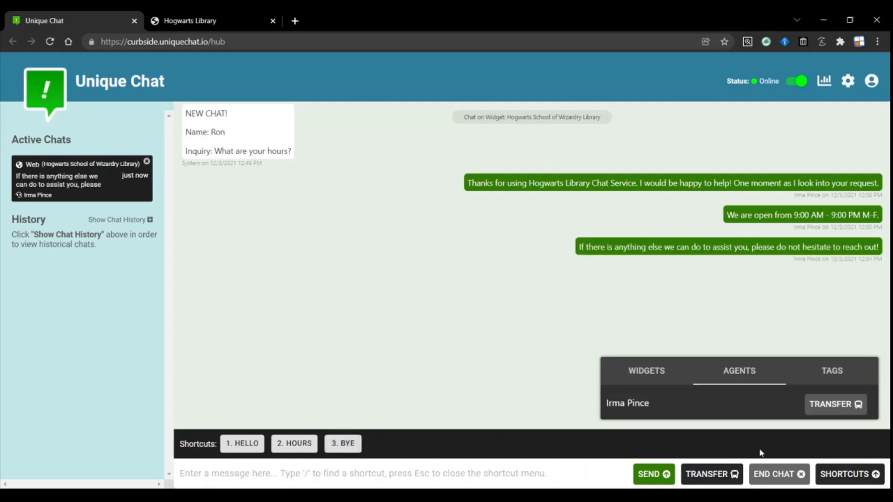
{"action": "left_click", "coordinate": [702, 472]}
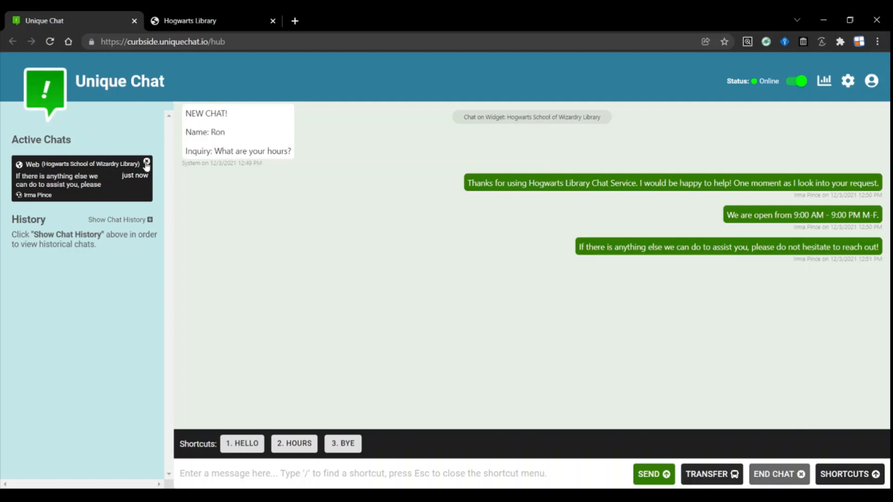
End the web chat and tag it as Hours
{"action": "left_click", "coordinate": [780, 475]}
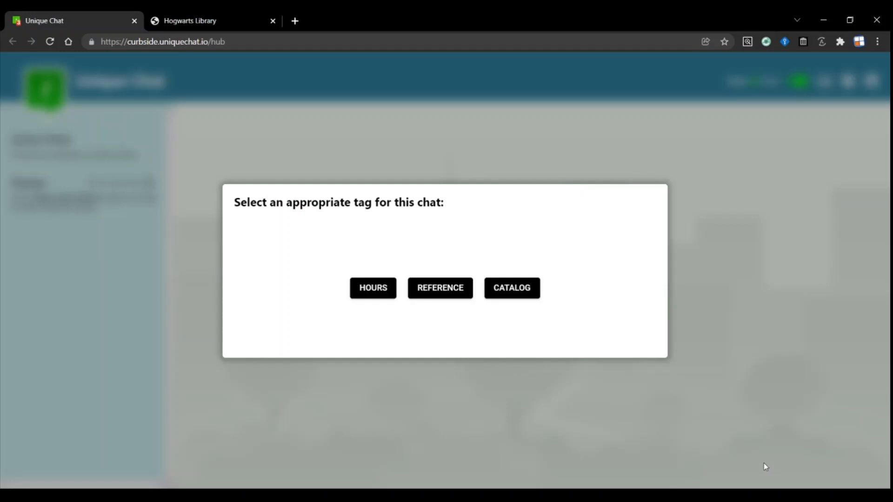
{"action": "left_click", "coordinate": [379, 290]}
{"action": "left_click", "coordinate": [379, 290]}
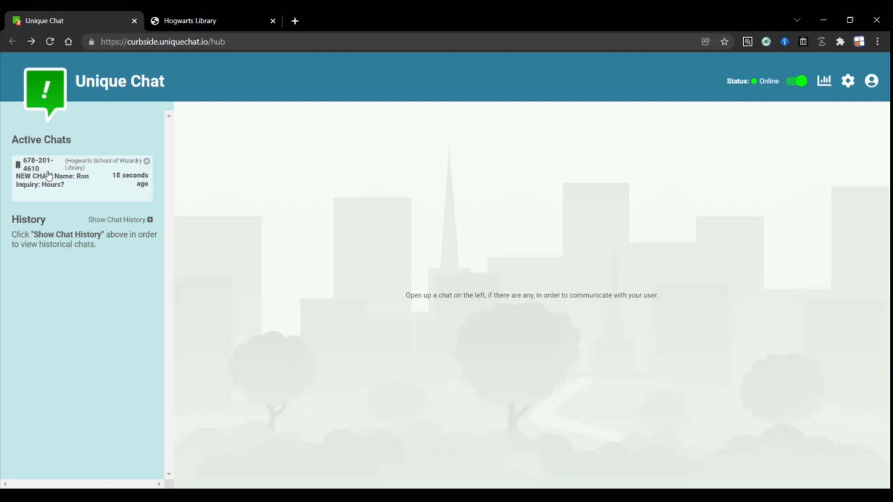
Open the new text-message chat, end it and tag it as Hours
{"action": "left_click", "coordinate": [49, 176]}
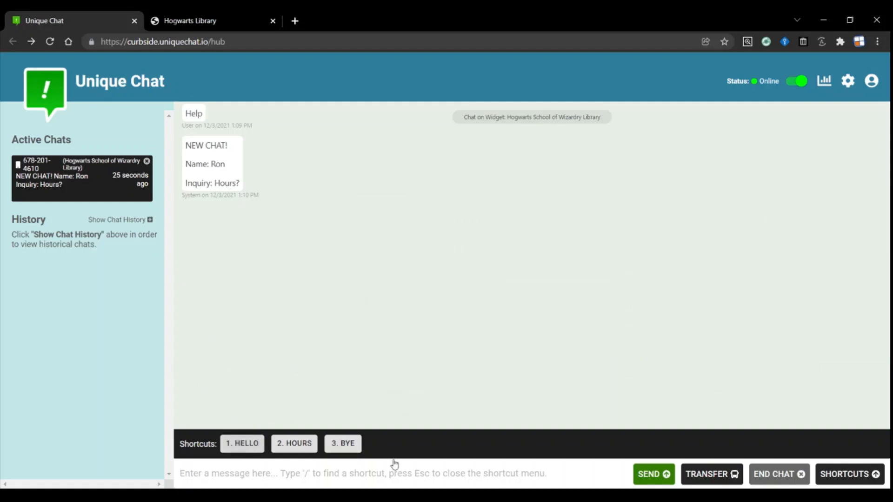
{"action": "left_click", "coordinate": [770, 476]}
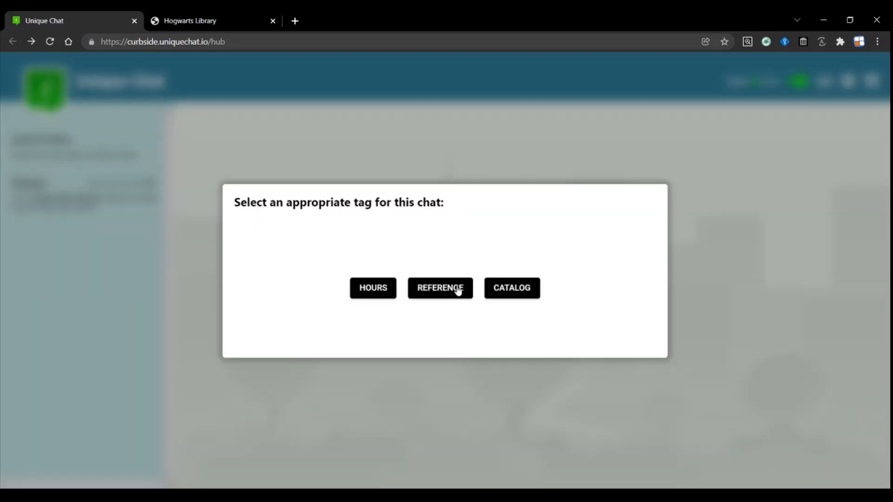
{"action": "left_click", "coordinate": [458, 291]}
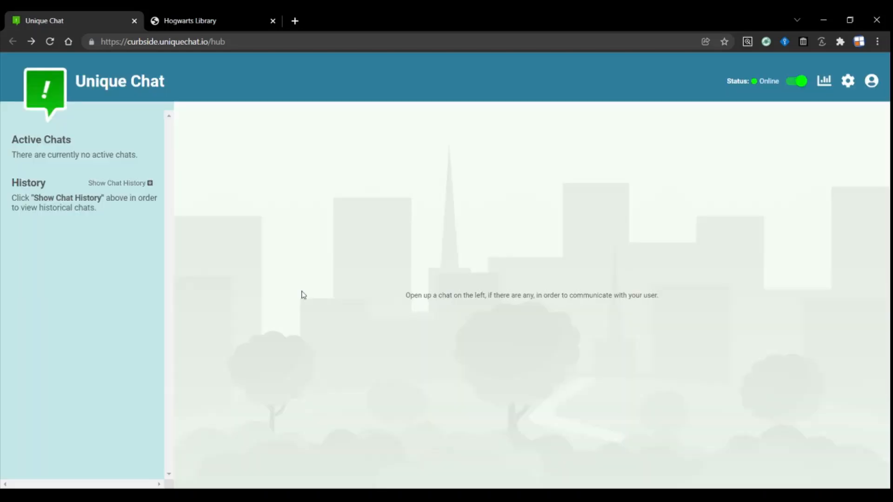
Show the chat history and read through the completed web chat tagged Hours
{"action": "left_click", "coordinate": [149, 184]}
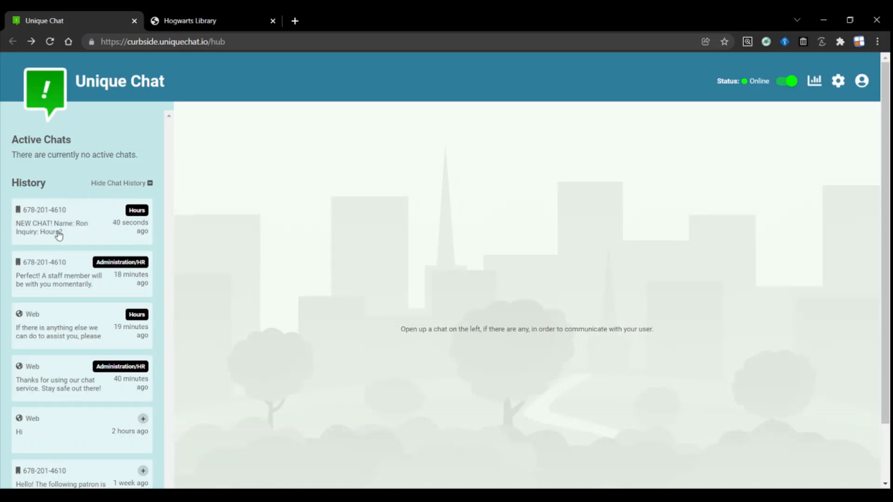
{"action": "left_click", "coordinate": [52, 324]}
{"action": "scroll", "coordinate": [356, 279], "scroll_direction": "down", "scroll_amount": 2}
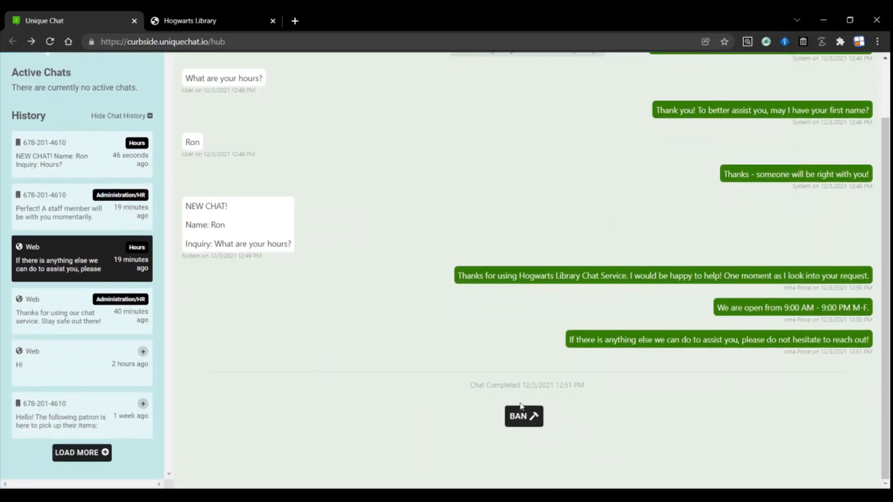
Review the 48-hour ban confirmation for this chat's user and cancel it
{"action": "left_click", "coordinate": [527, 418]}
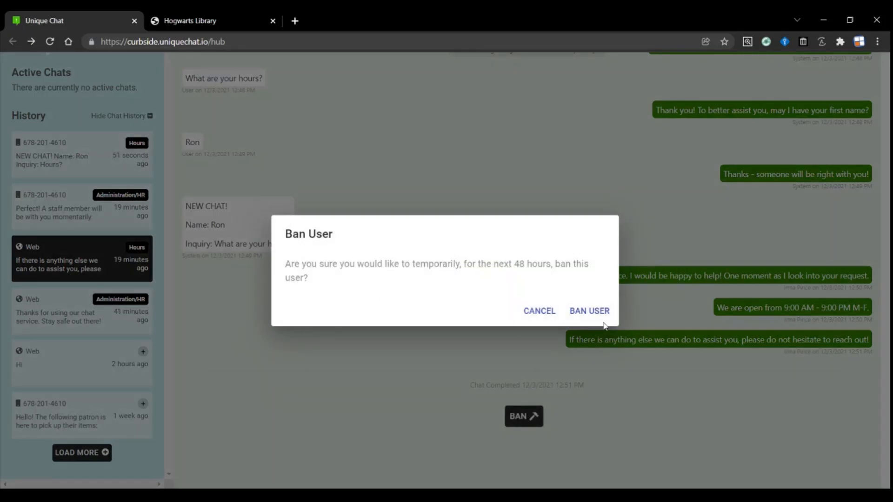
{"action": "left_click", "coordinate": [538, 311]}
{"action": "scroll", "coordinate": [481, 310], "scroll_direction": "up", "scroll_amount": 2}
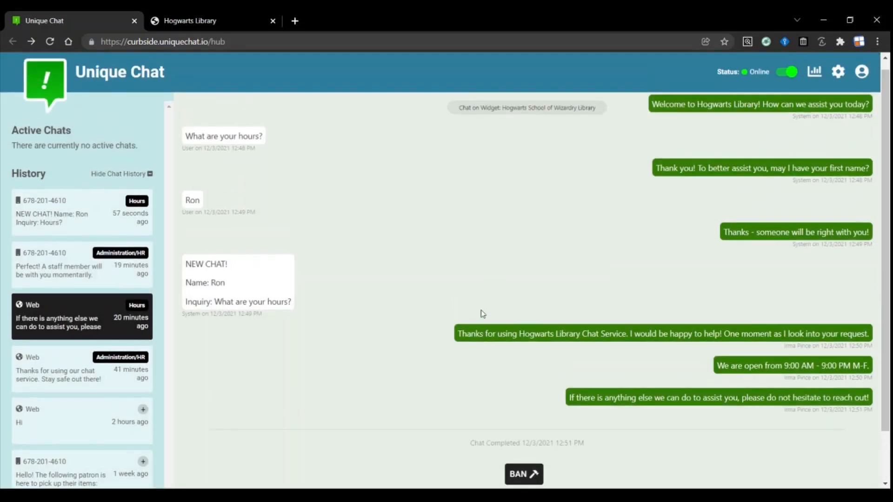